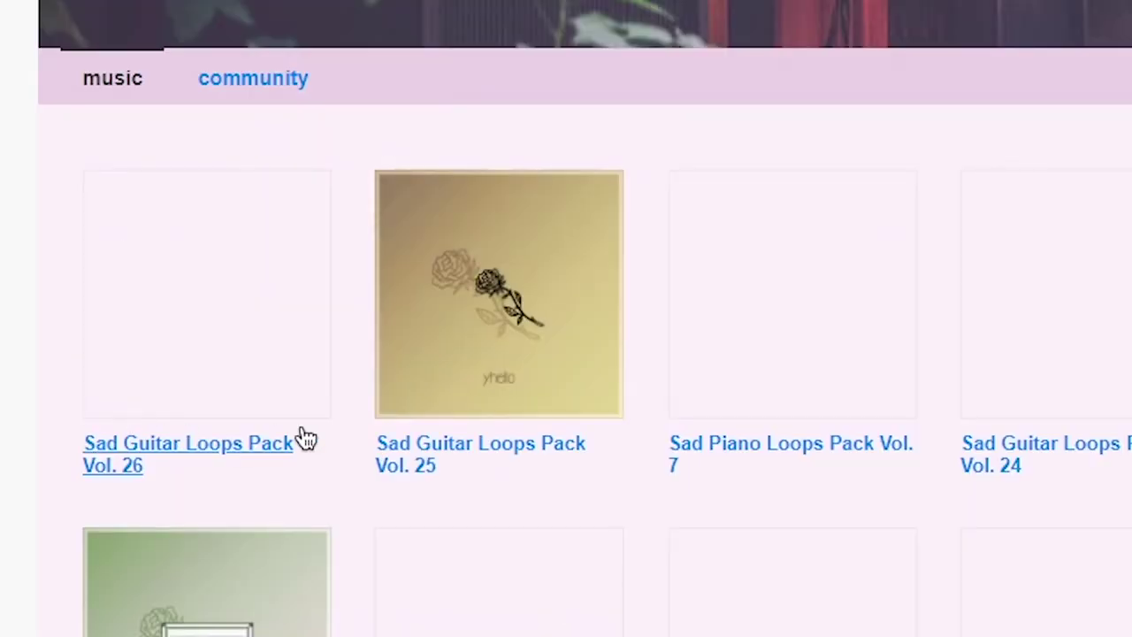
Browse the yhello loop pack discography and look through the track list of Sad Guitar Loops Pack Vol. 2.
scroll(520, 418, "down", 10)
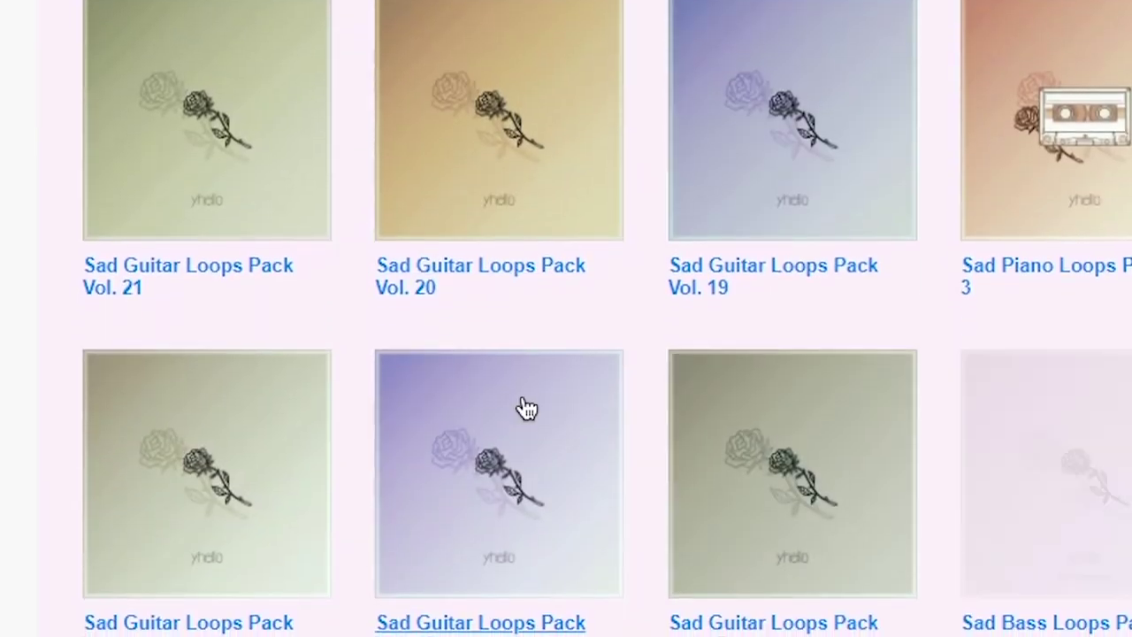
scroll(526, 409, "down", 4)
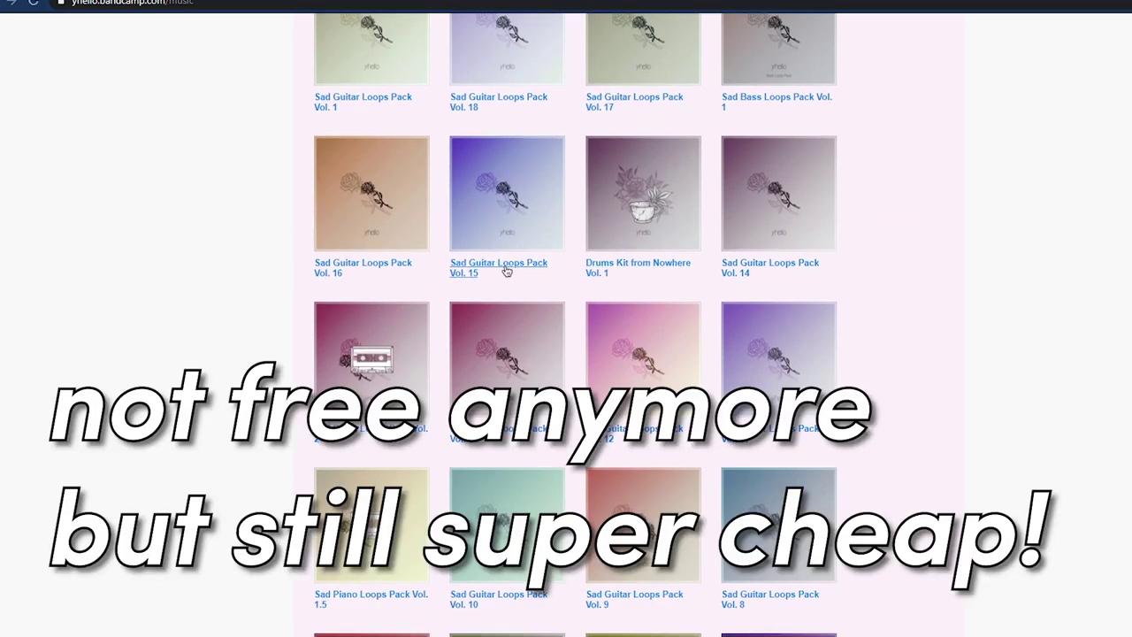
scroll(509, 291, "down", 5)
scroll(689, 342, "down", 2)
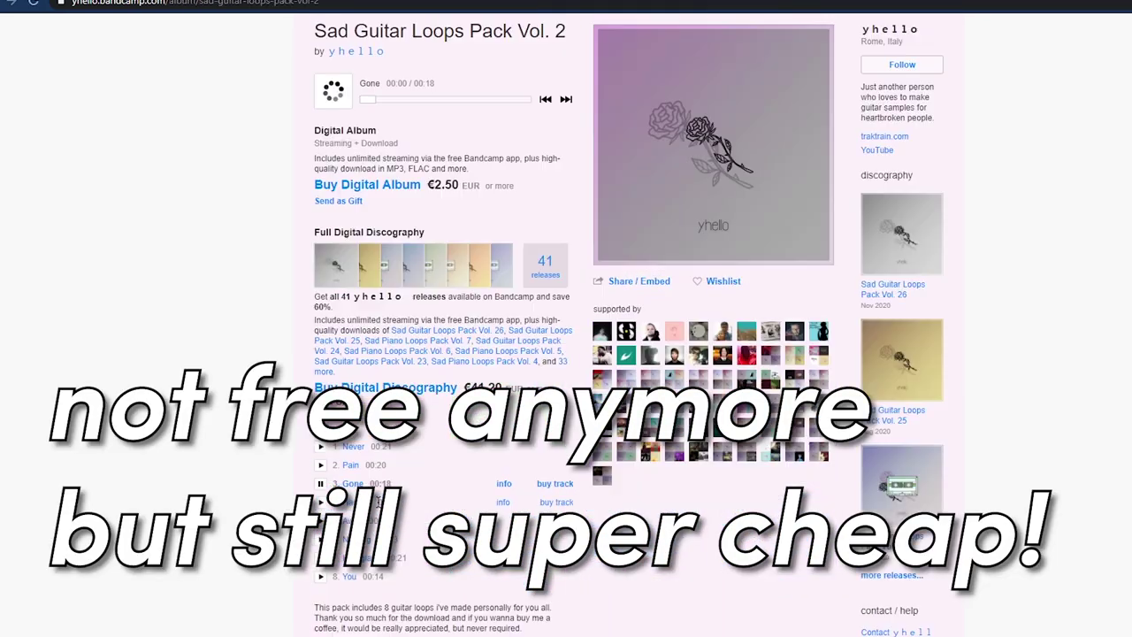
scroll(369, 481, "down", 3)
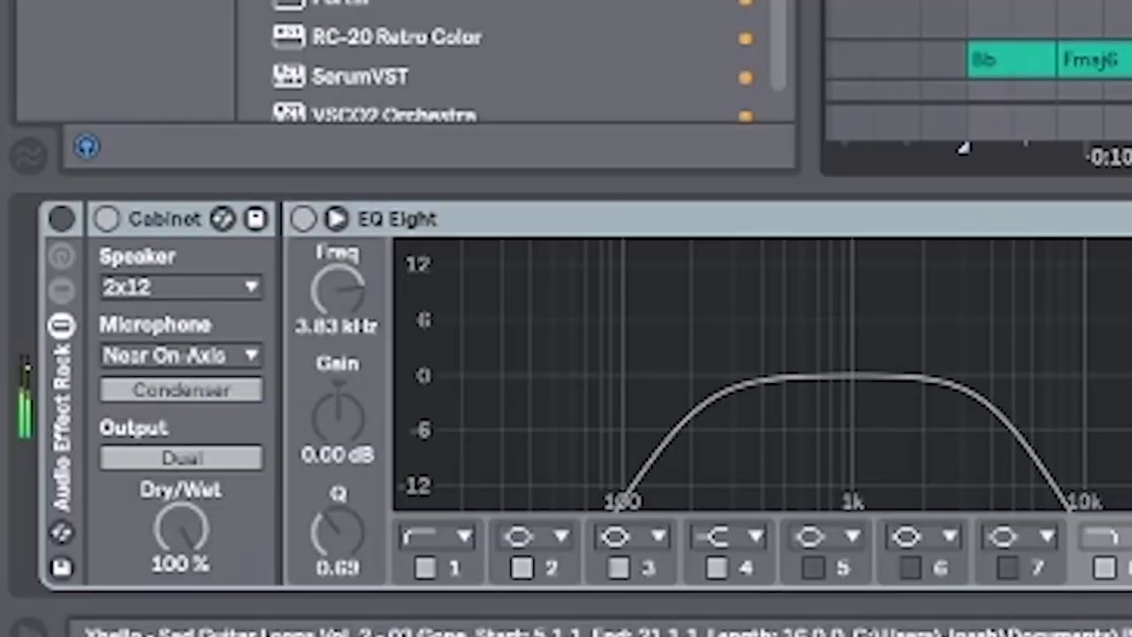
Review the Yhello guitar loop's clip settings and enable its Audio Effect Rack containing Cabinet and EQ Eight.
key("shift+Tab")
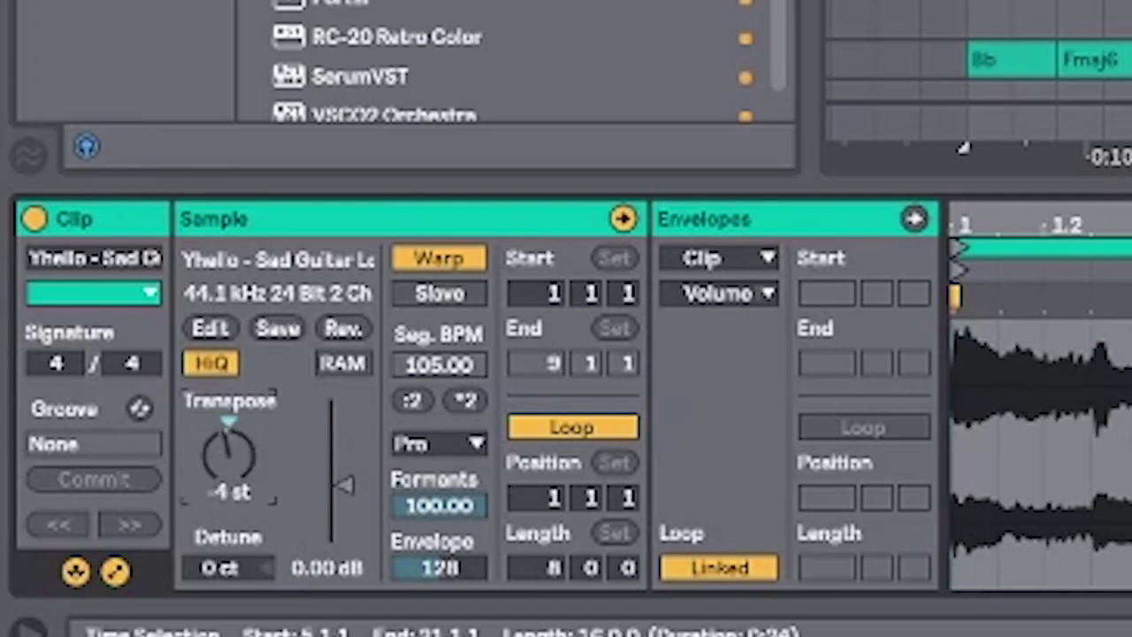
key("shift+Tab")
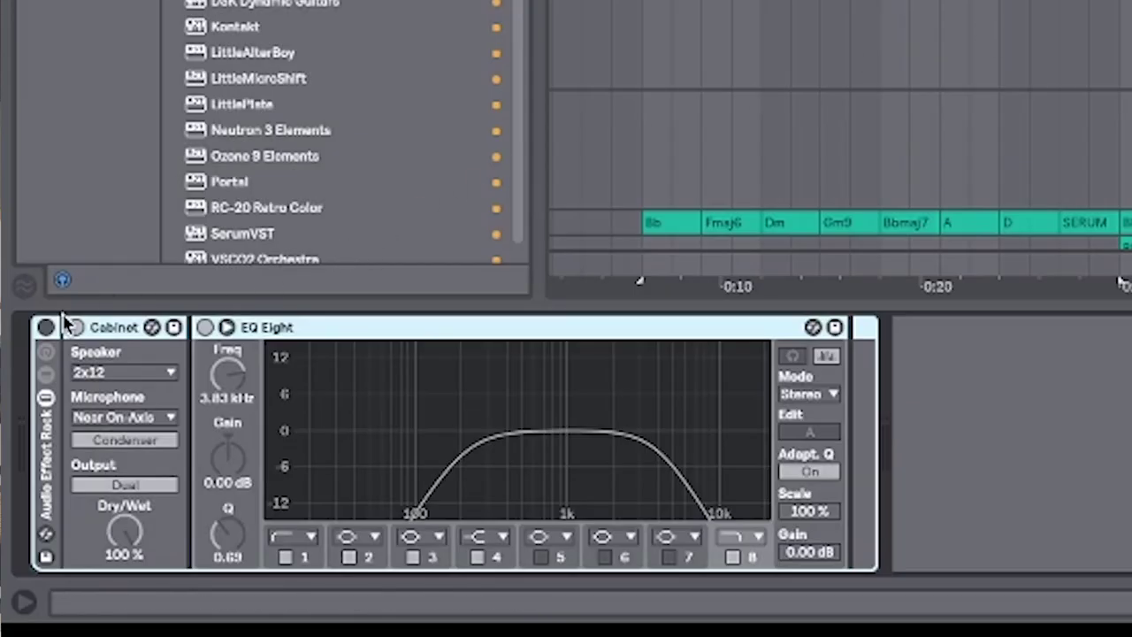
left_click(46, 327)
left_click(117, 329)
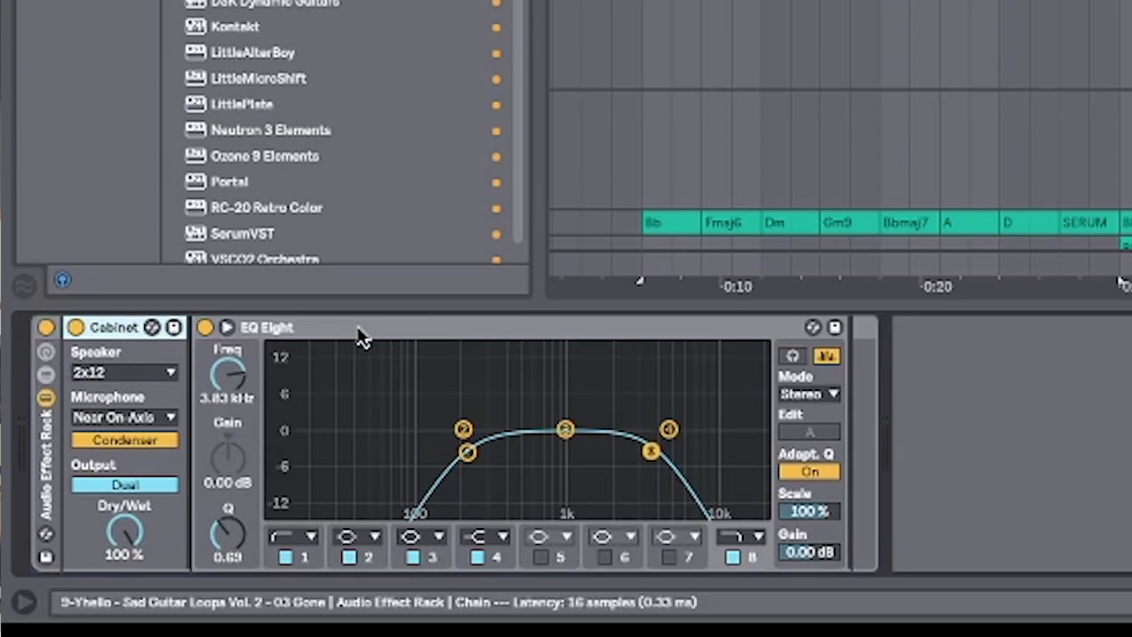
left_click(394, 326)
left_click(1119, 283)
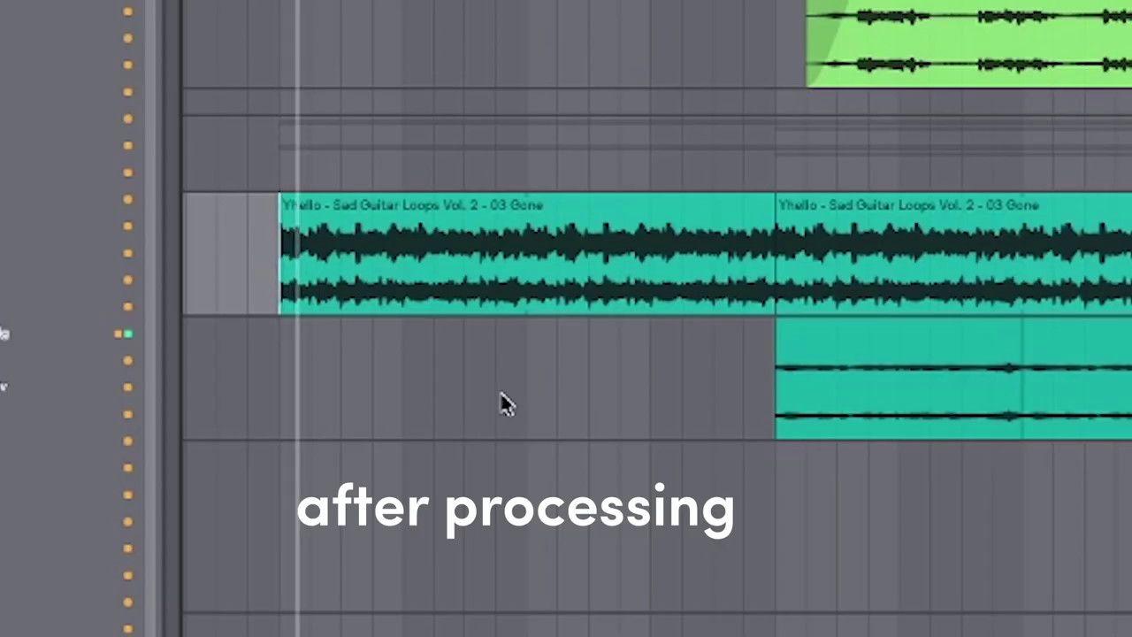
Examine the intro's DSK Dynamic Guitars chord clips and the pad track's Serum patch, and close the plug-in window.
scroll(504, 397, "down", 1)
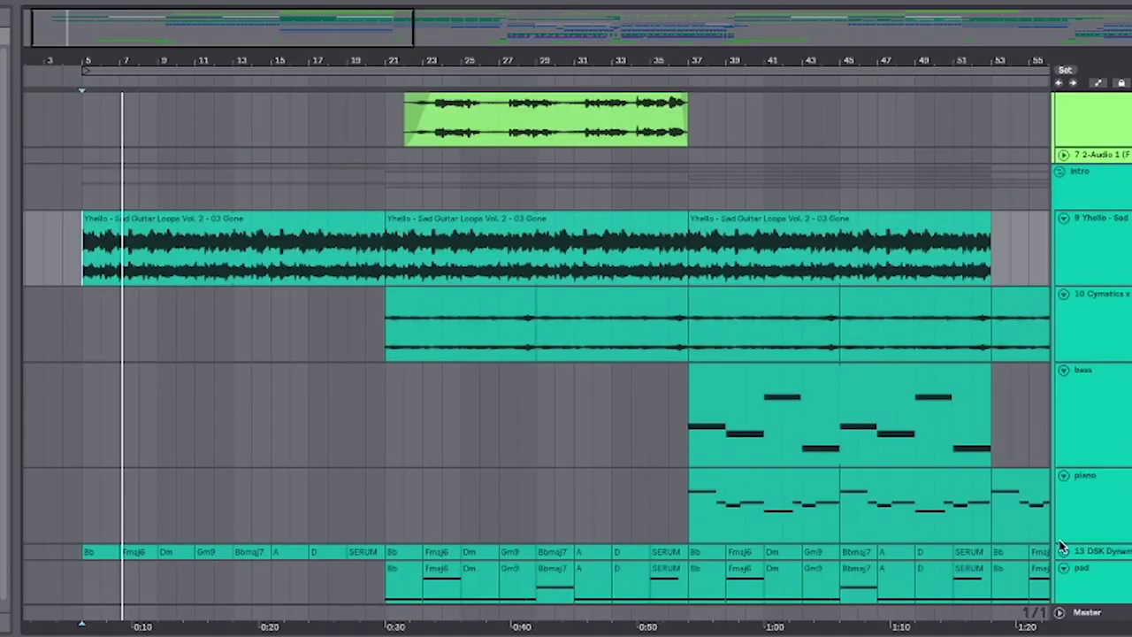
scroll(716, 442, "down", 3)
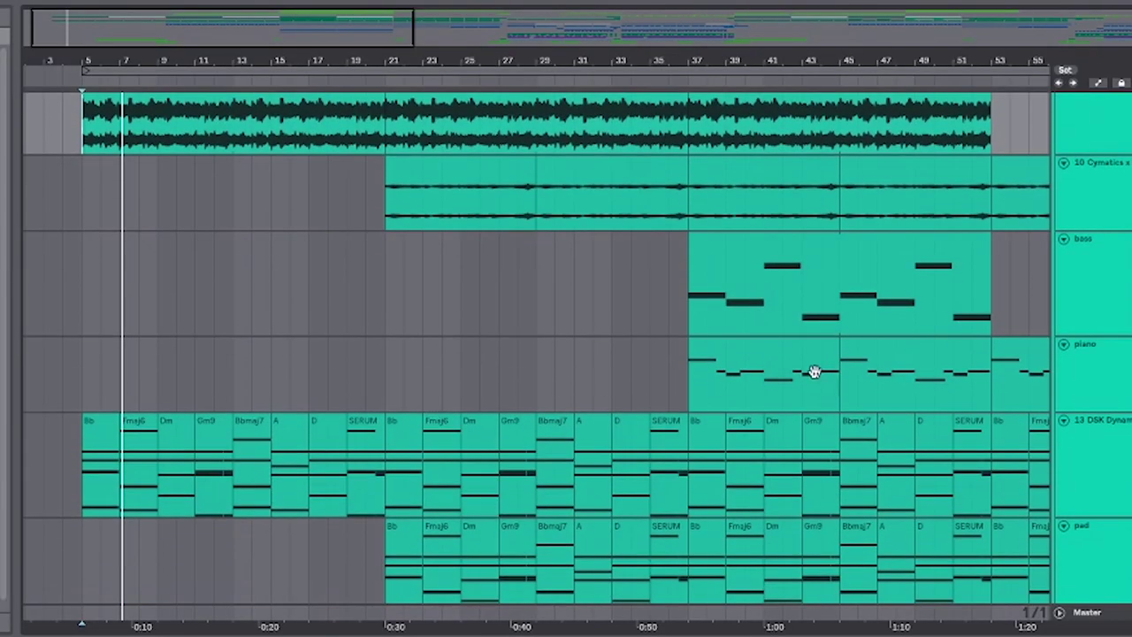
left_click(80, 436)
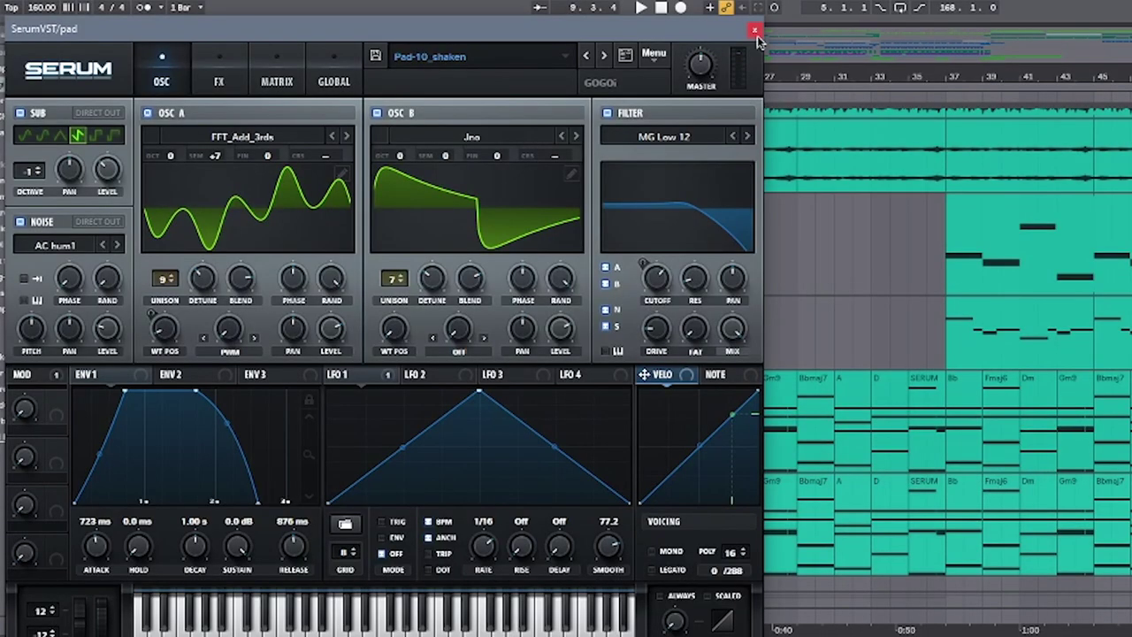
left_click(754, 32)
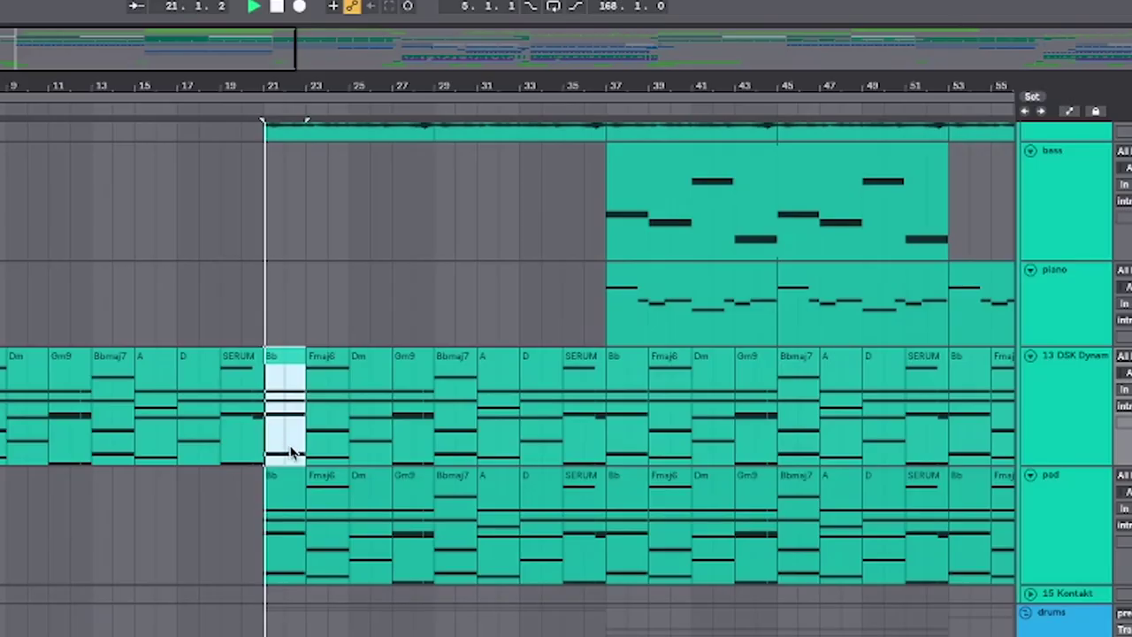
Open the bass track's MIDI clip in an enlarged note editor and examine its notes.
scroll(294, 434, "up", 4)
scroll(409, 374, "down", 3)
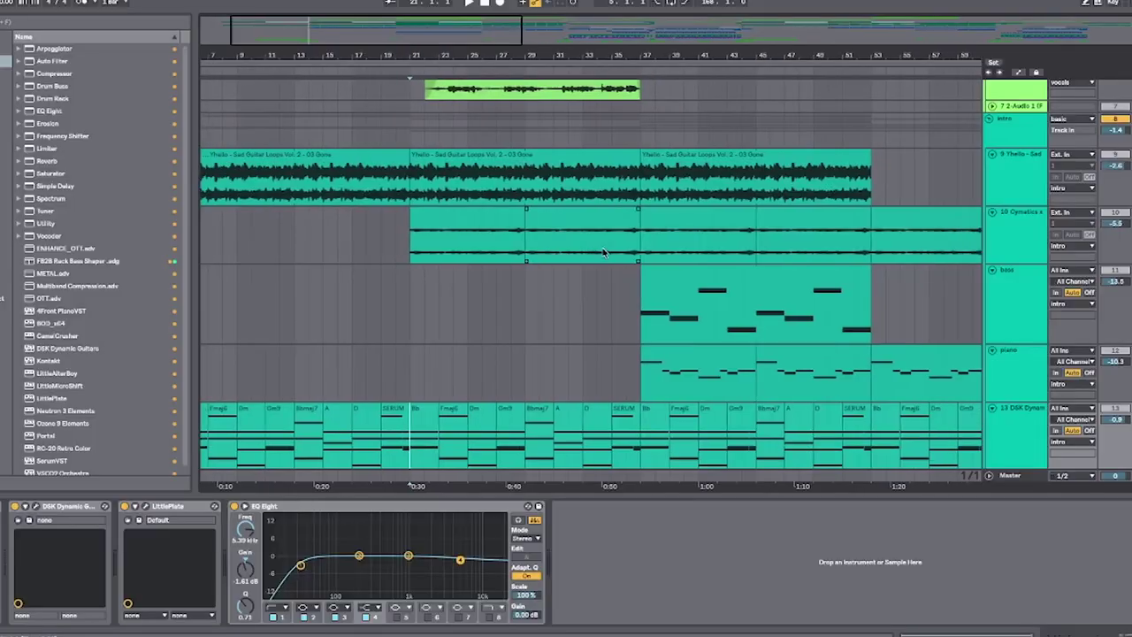
scroll(566, 258, "up", 2)
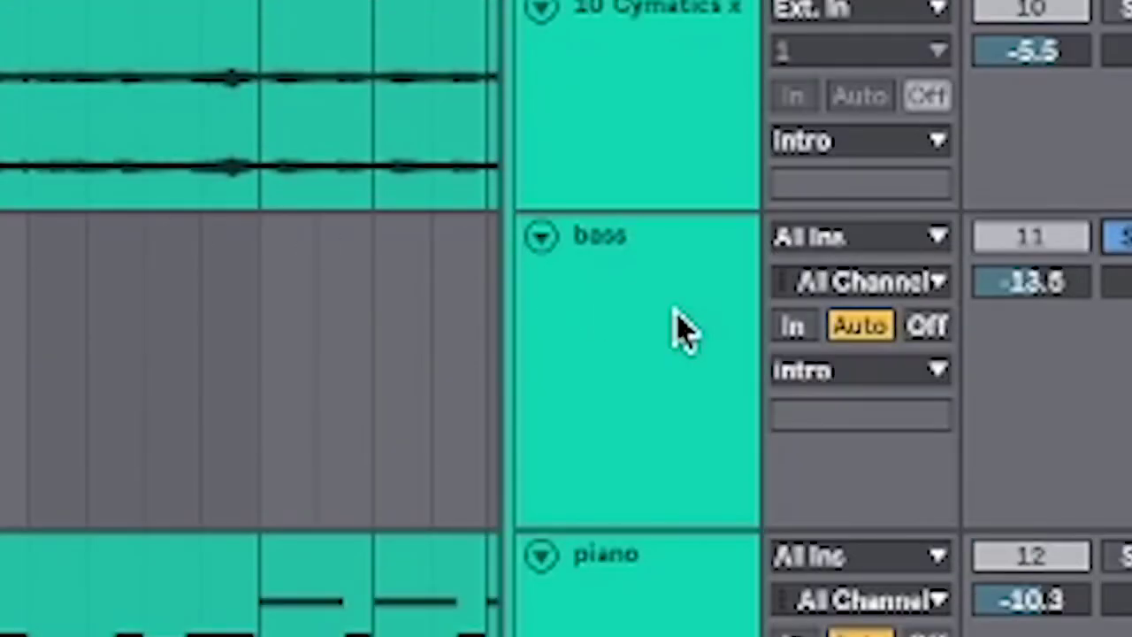
left_click(676, 317)
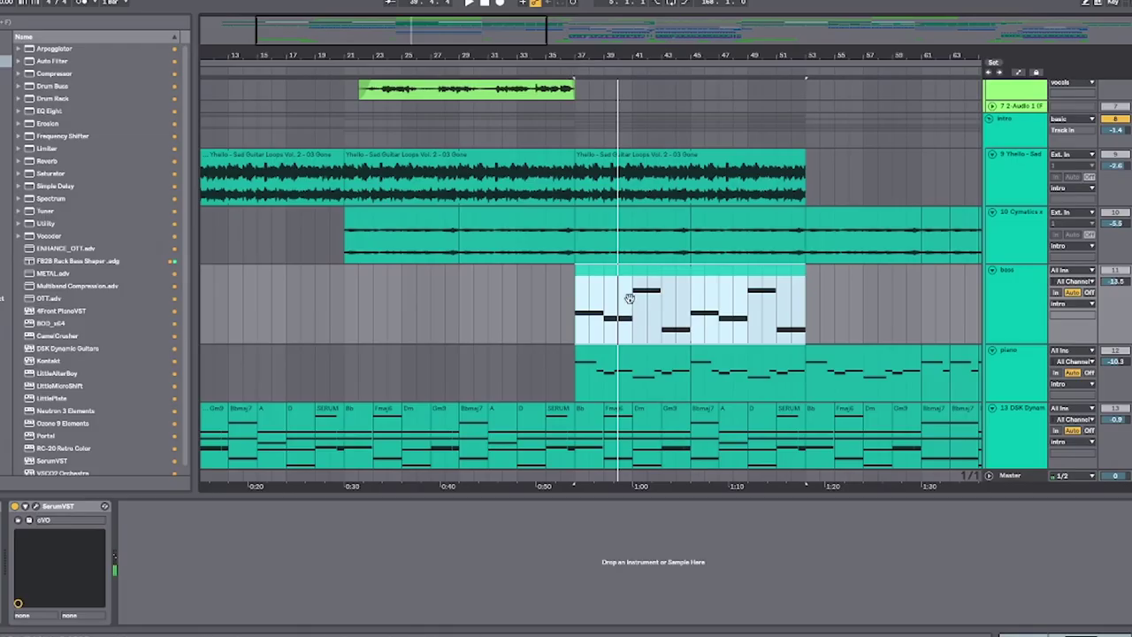
left_click(626, 292)
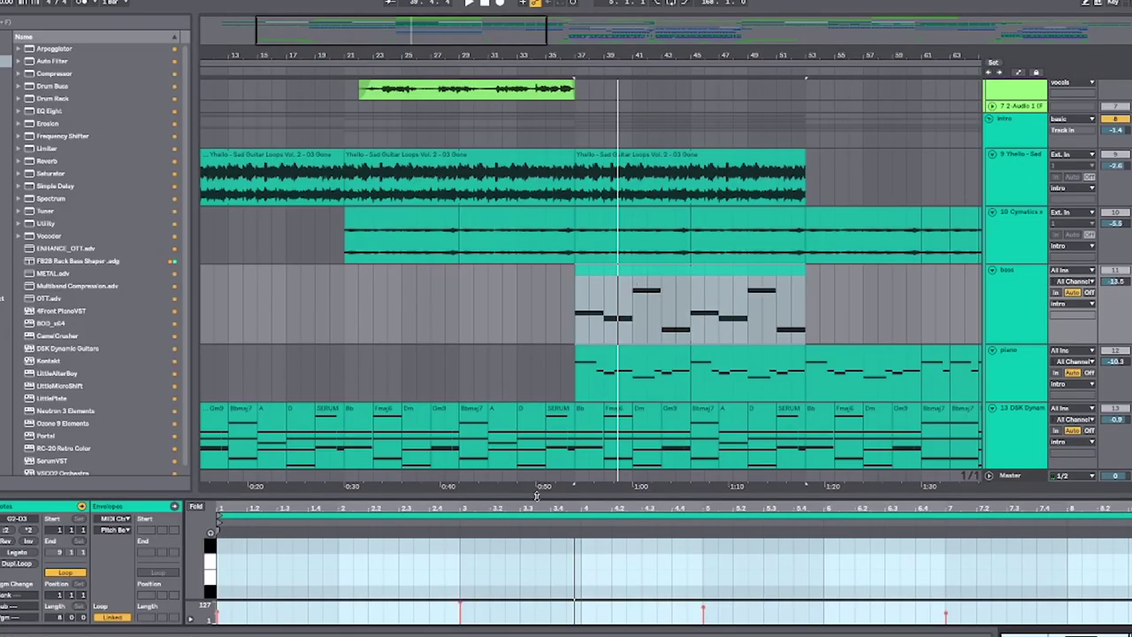
left_click_drag(536, 495, 536, 144)
left_click_drag(382, 229, 1120, 473)
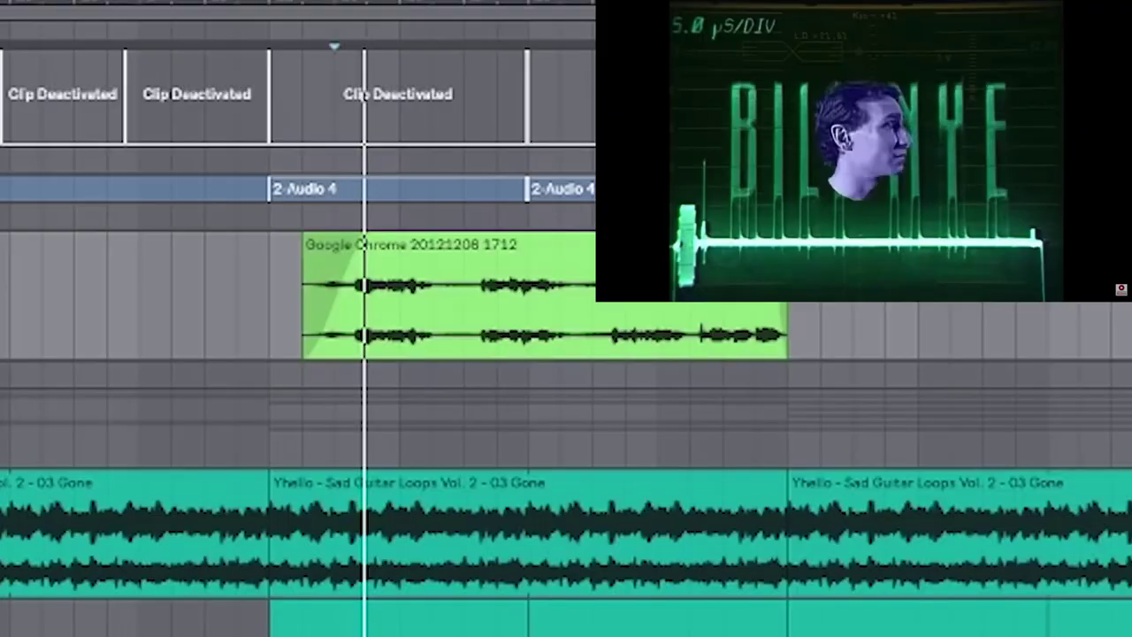
Show the effect chain of the Google Chrome vocal sample and enable its LittlePlate reverb.
left_click(508, 268)
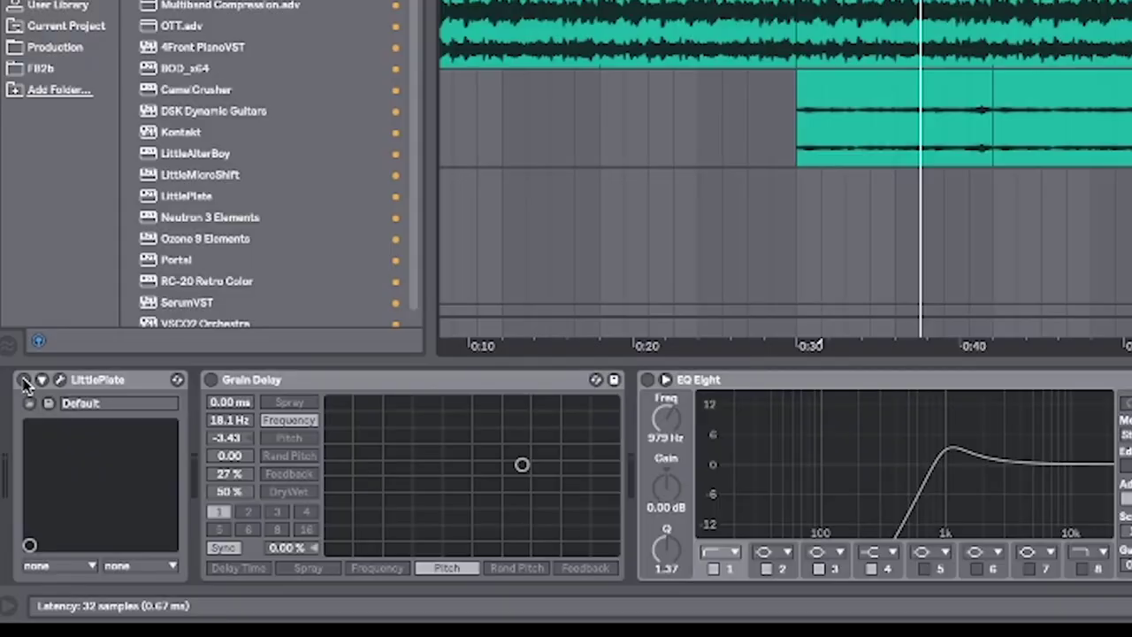
left_click(24, 380)
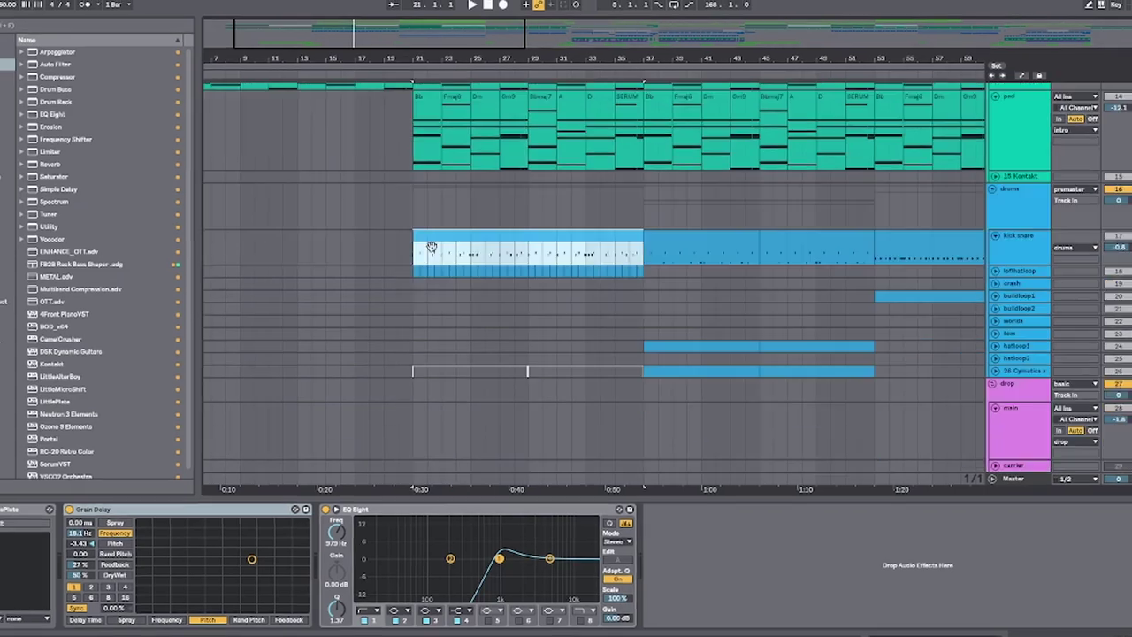
Open the kick snare clip starting at bar 21 in an enlarged note editor and play the section.
left_click(432, 247)
left_click_drag(610, 499, 610, 419)
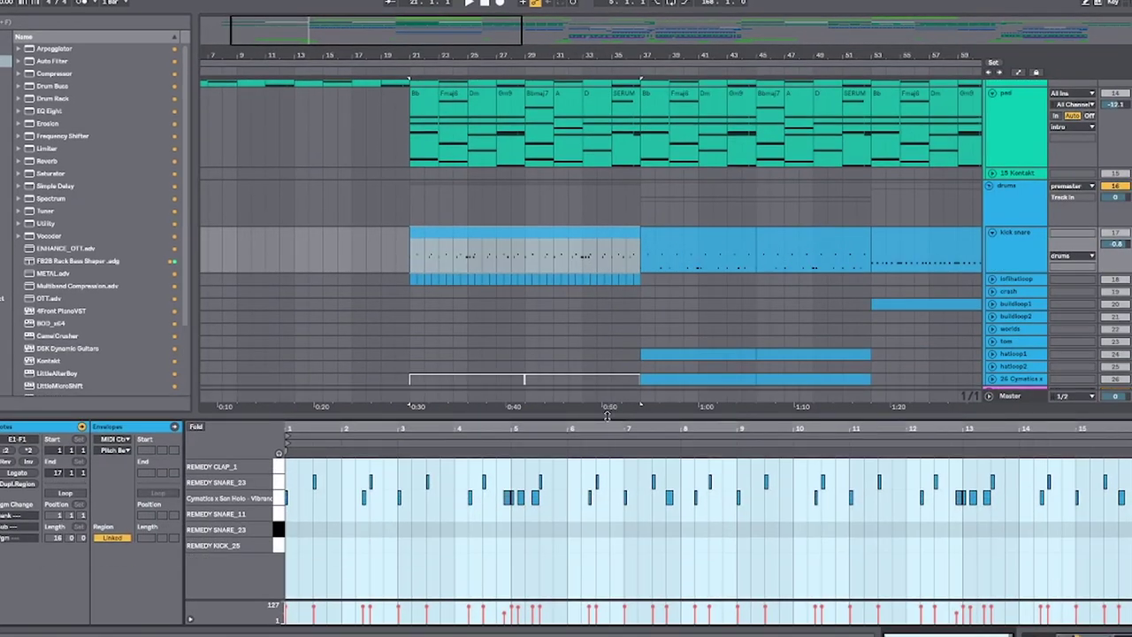
key("space")
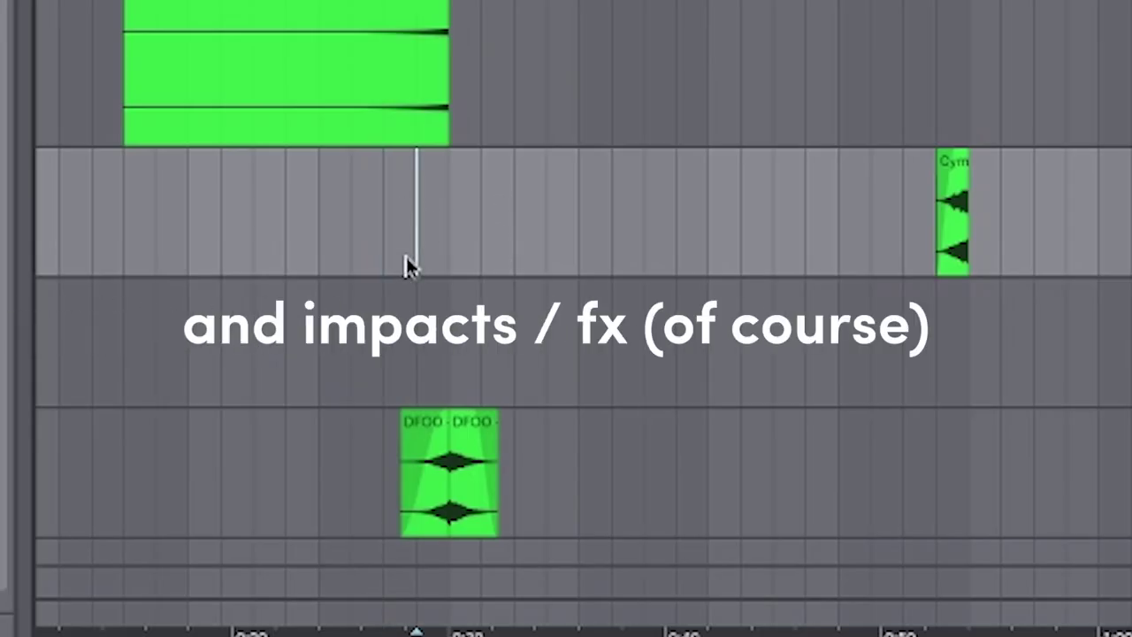
Copy the bass clip into bars 21 to 37, directly before the existing bass clip, and clear the clip selection.
scroll(405, 253, "up", 3)
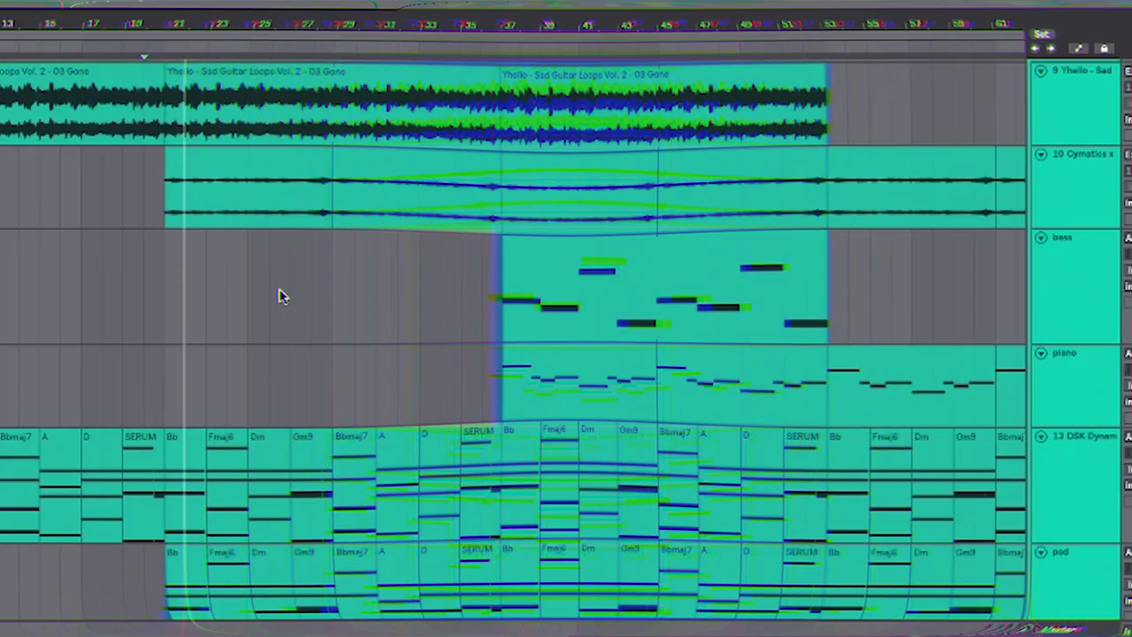
scroll(279, 297, "up", 5)
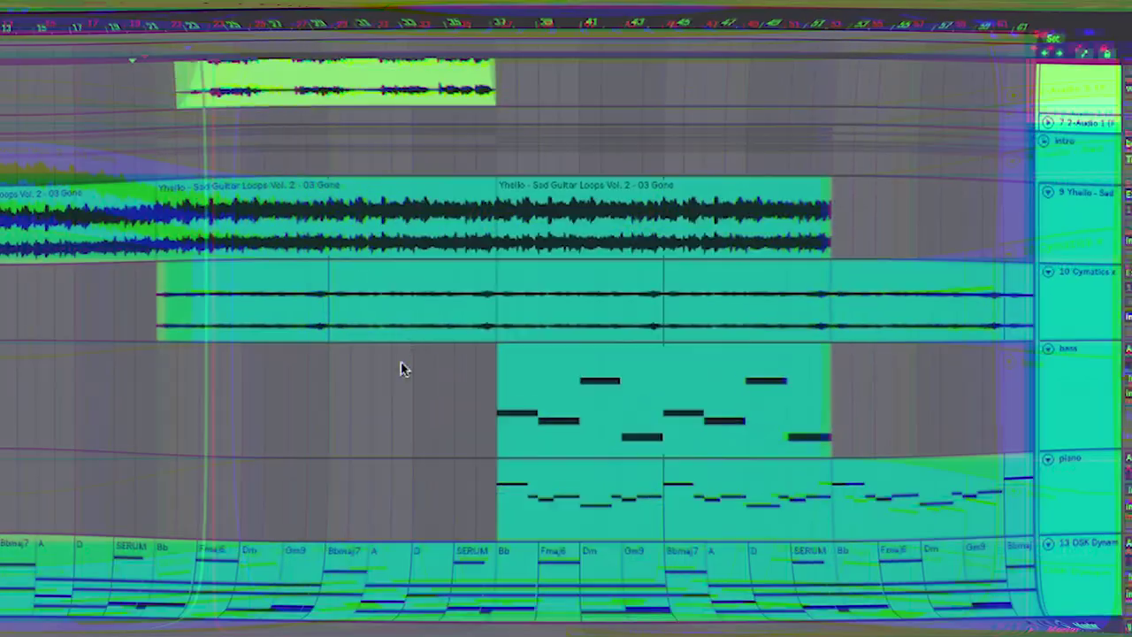
scroll(425, 387, "right", 3)
left_click_drag(523, 380, 233, 387)
scroll(133, 404, "left", 3)
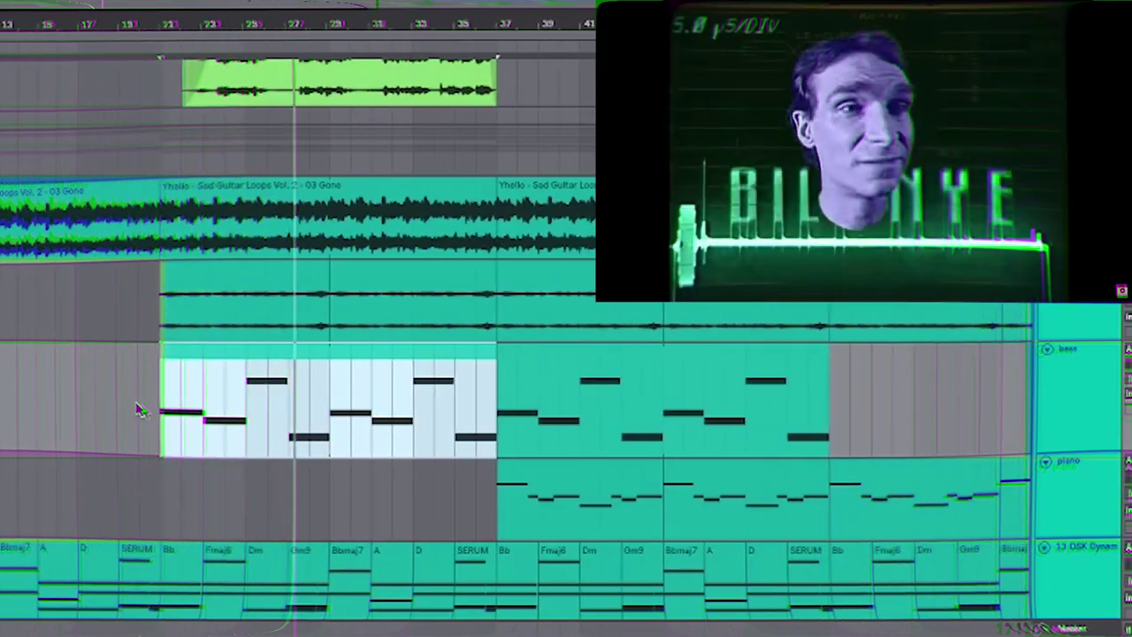
scroll(233, 357, "up", 3)
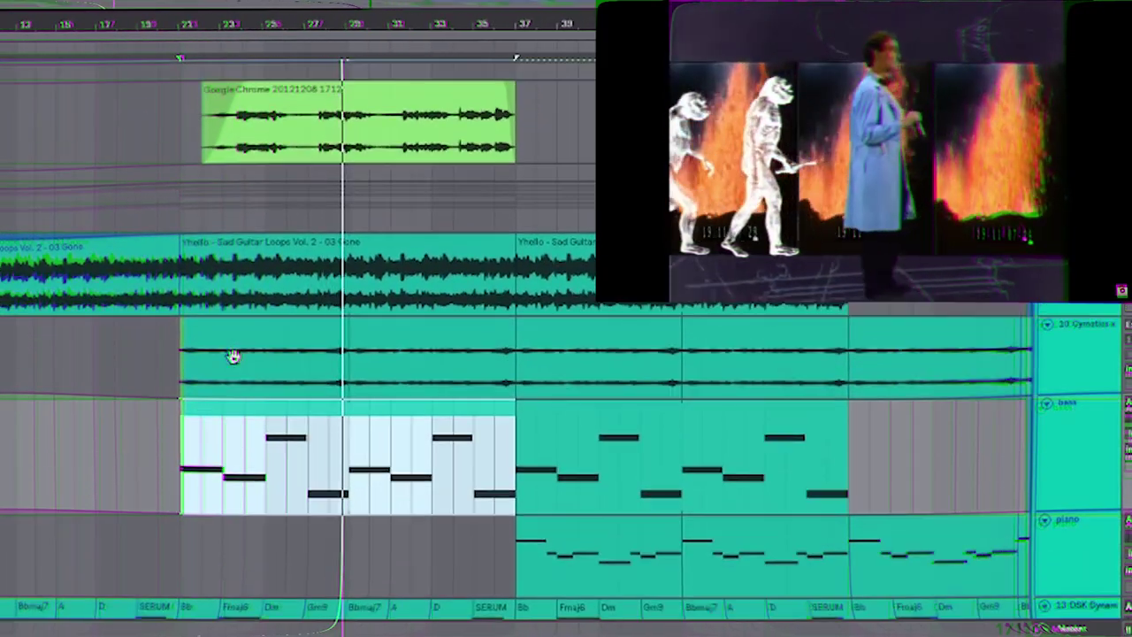
left_click(133, 371)
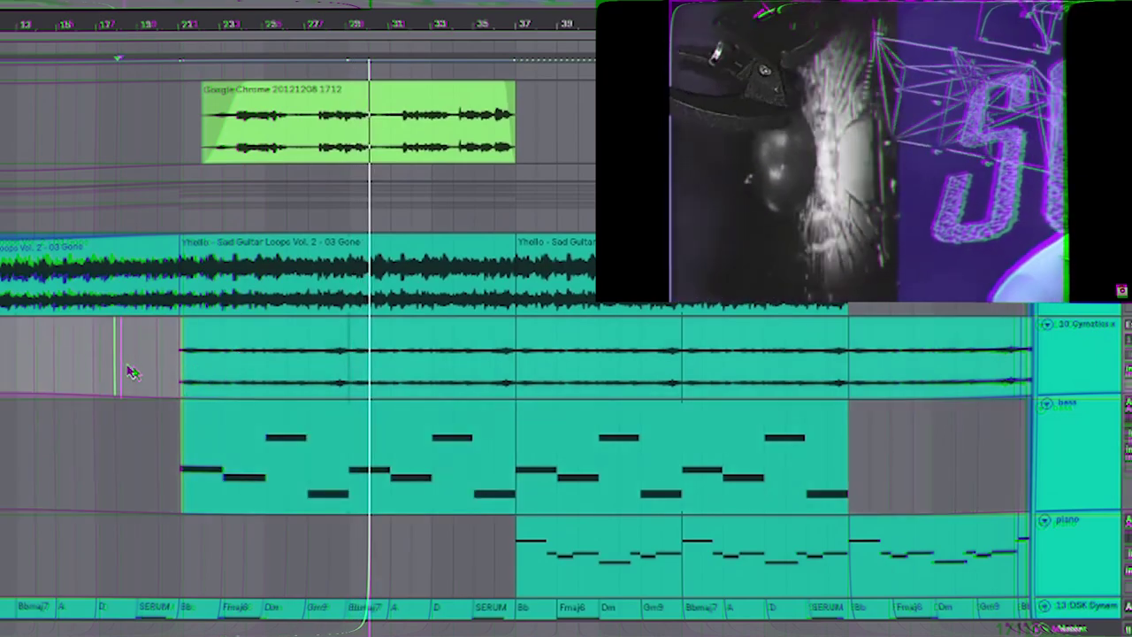
Fold and unfold the tracks to review the drums, and expand the intro group to examine its bass, piano and pad clips.
key("alt+u")
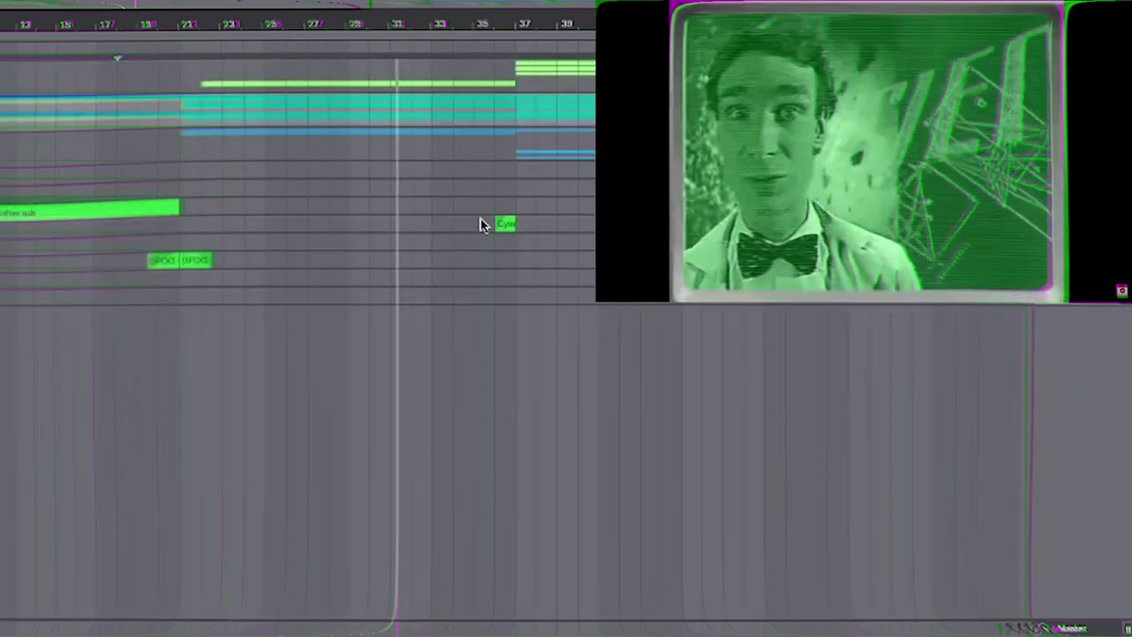
key("alt+u")
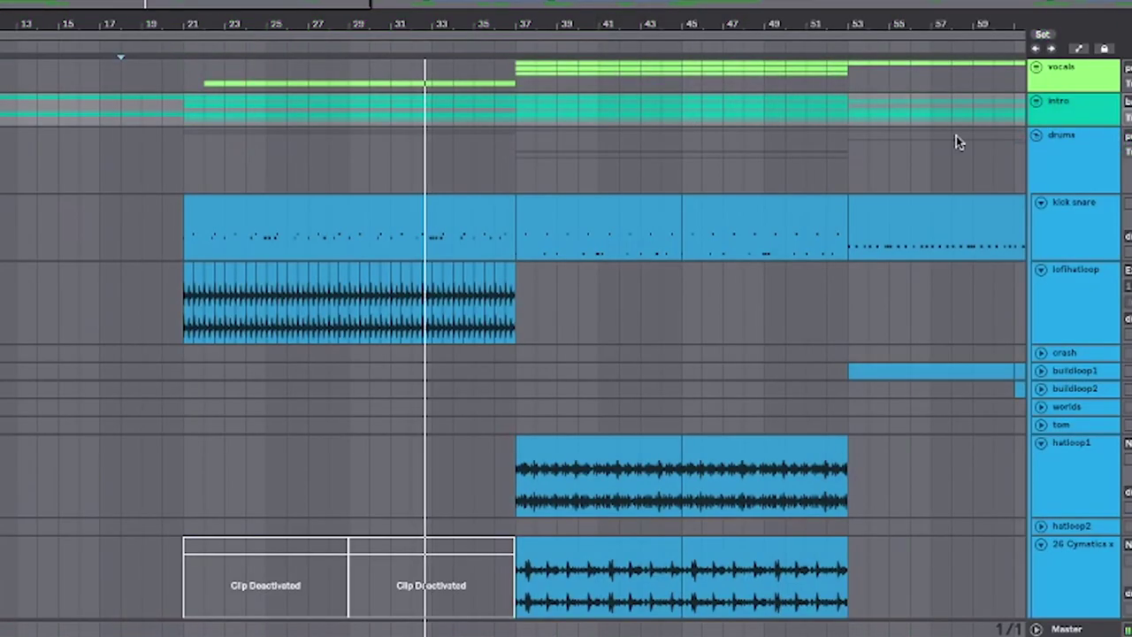
left_click(1037, 101)
scroll(469, 283, "down", 3)
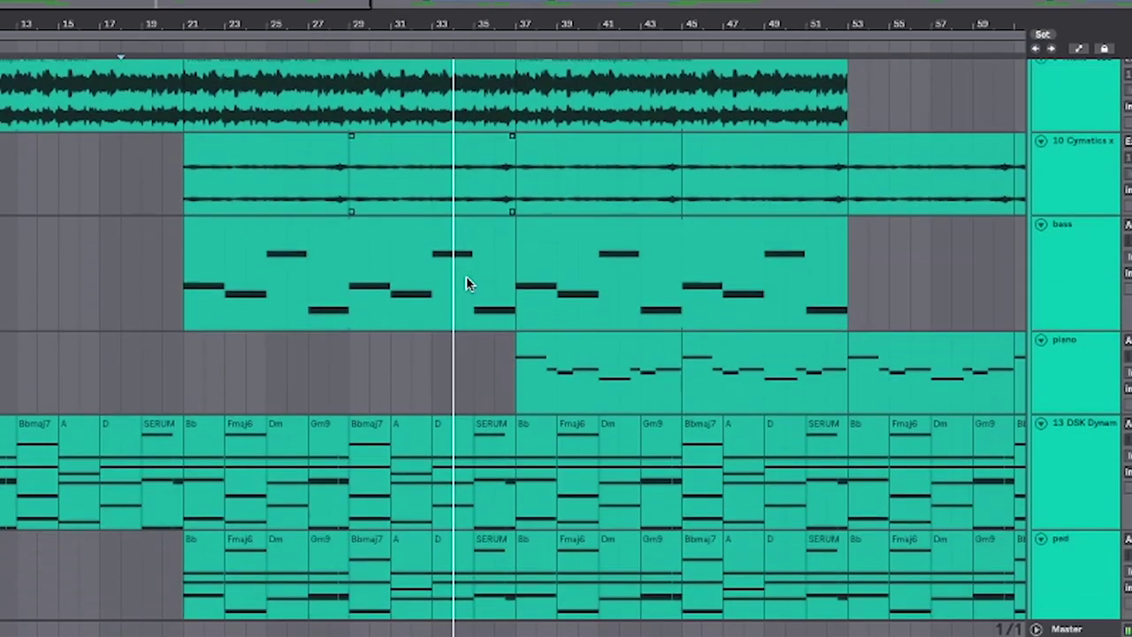
scroll(575, 328, "down", 2)
scroll(594, 351, "up", 2)
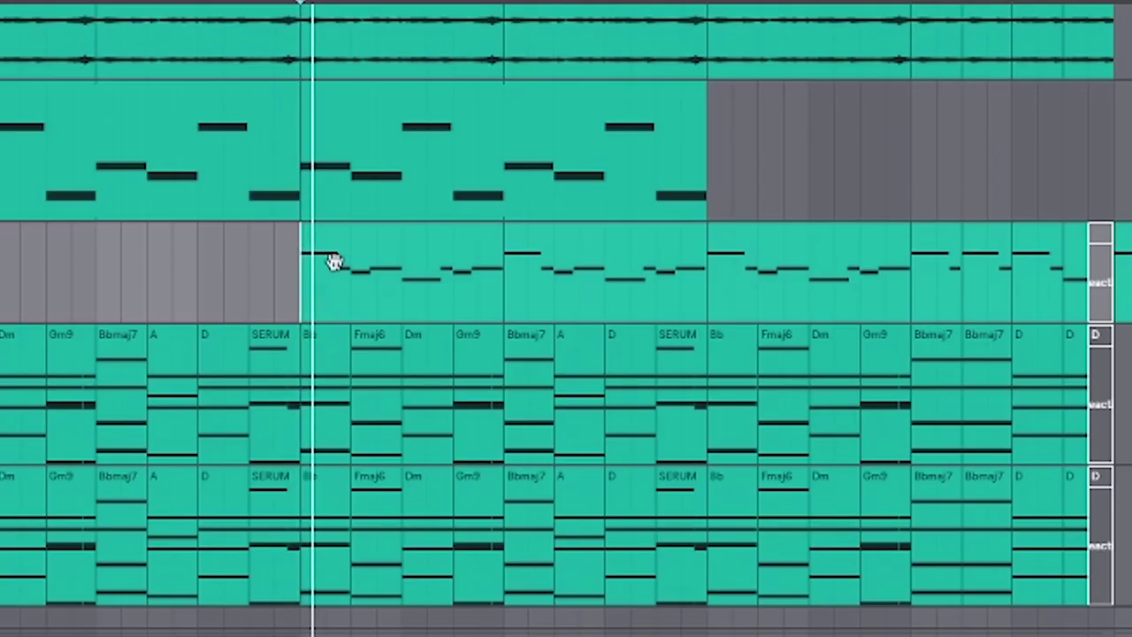
scroll(259, 324, "left", 3)
scroll(259, 323, "right", 2)
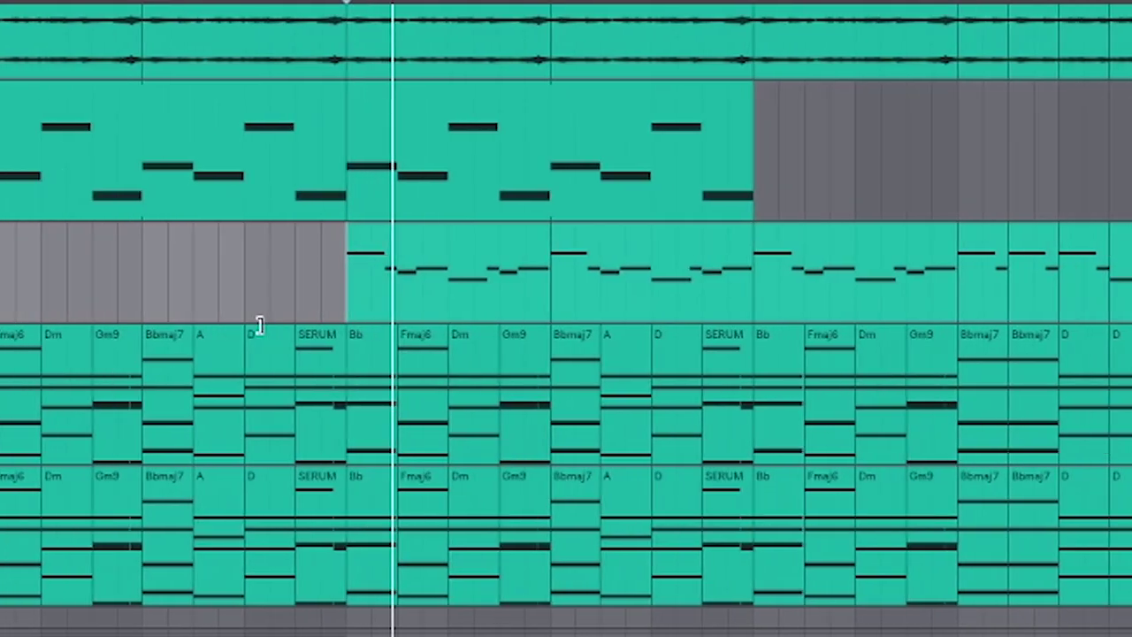